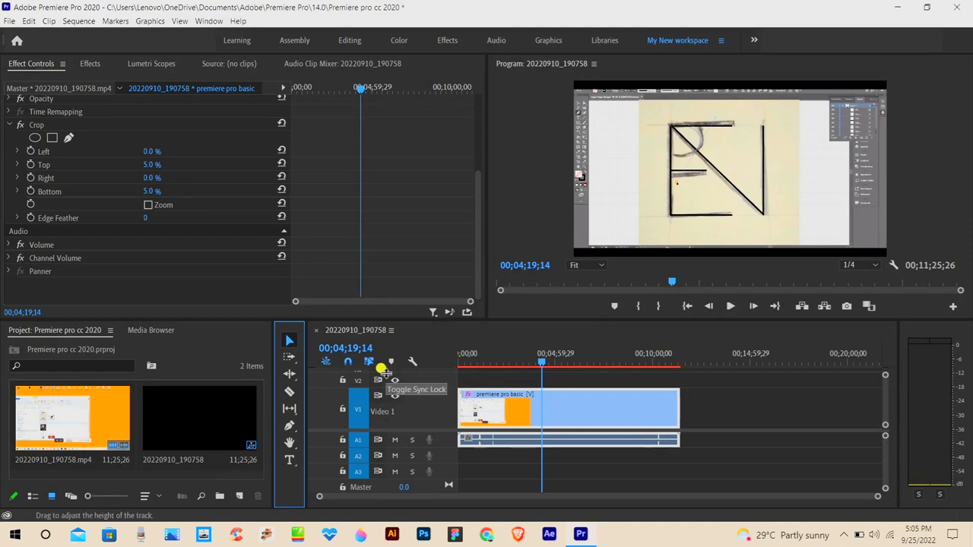
# Step: Move from the Selection and Razor tools to the Type tool for adding text
pyautogui.click(521, 341)
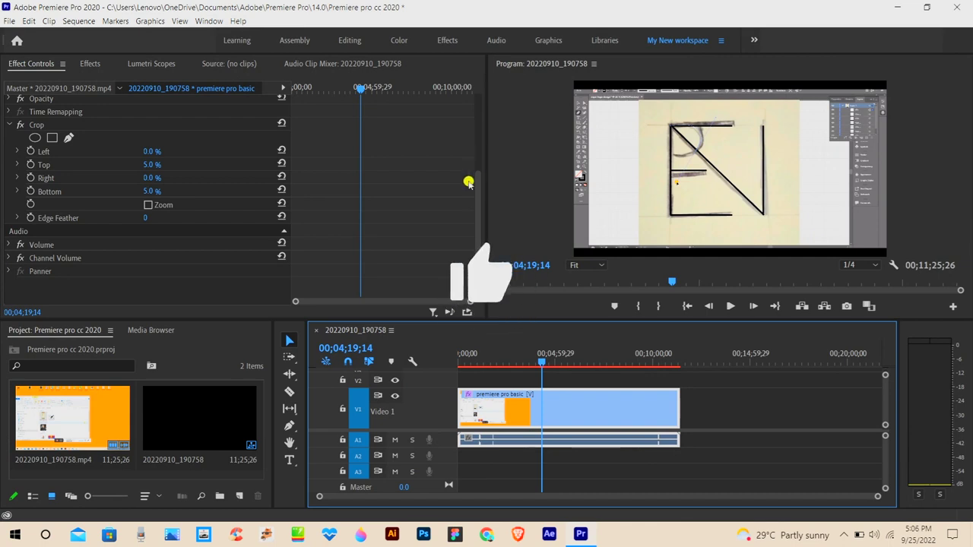
pyautogui.click(291, 340)
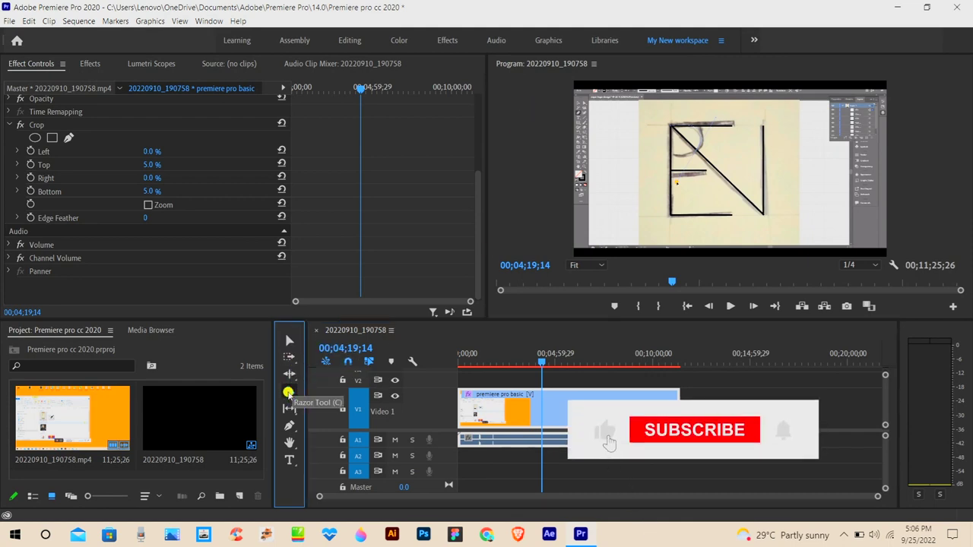
pyautogui.click(288, 392)
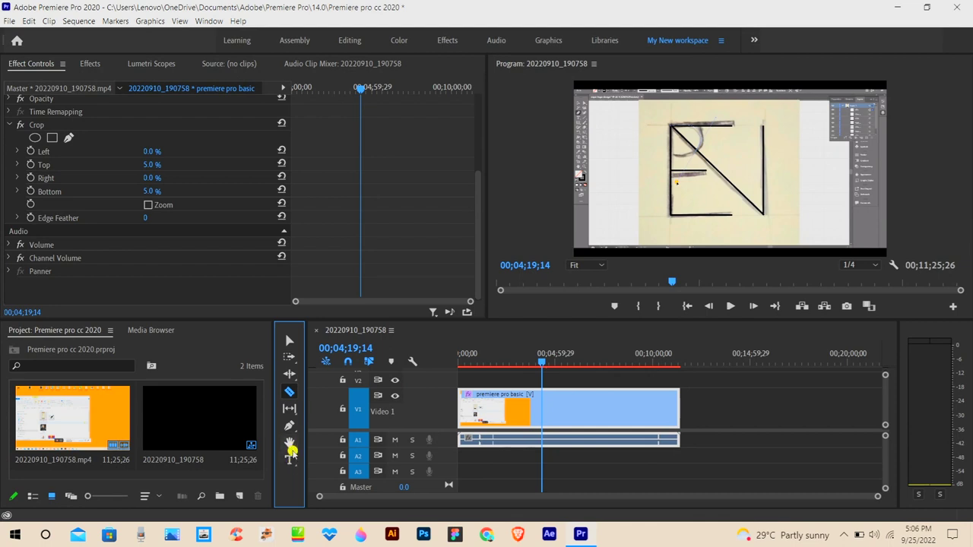
pyautogui.click(290, 461)
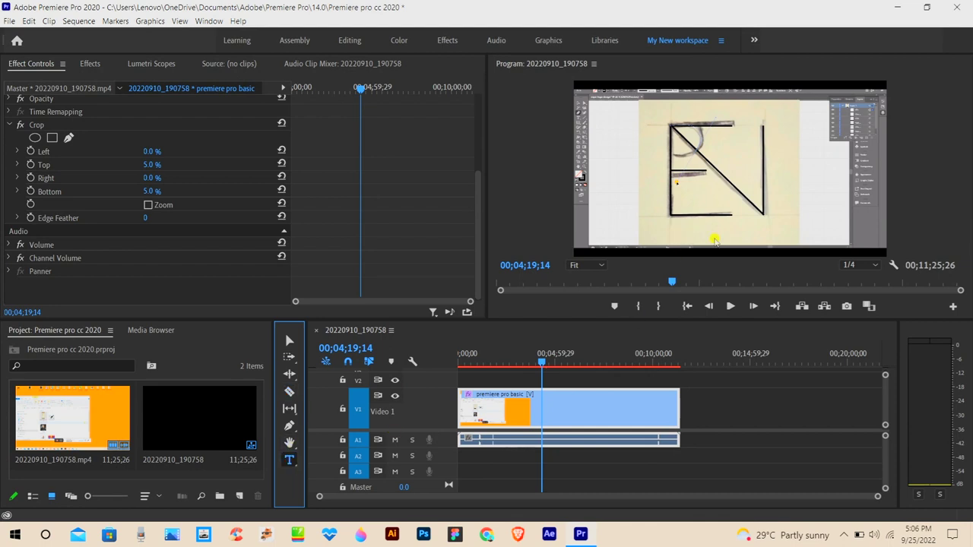
pyautogui.click(703, 203)
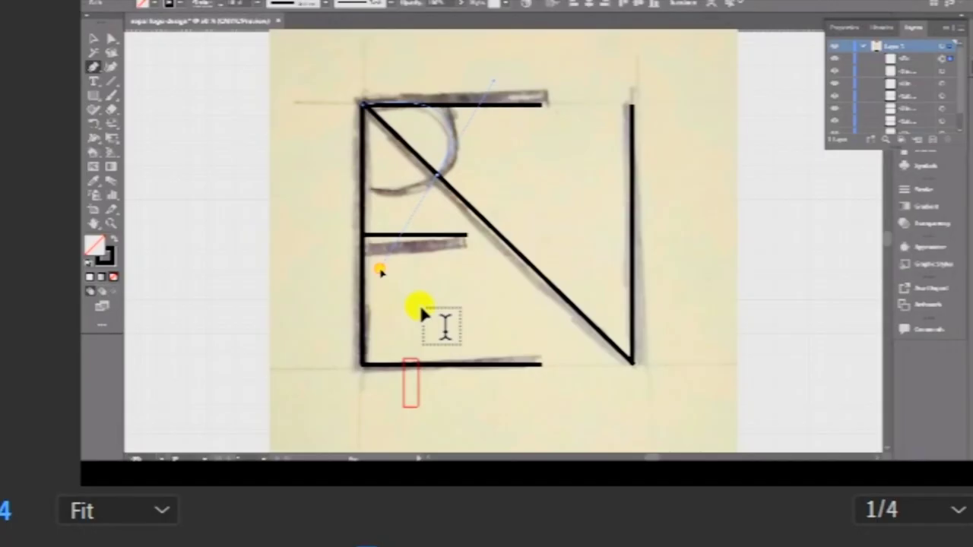
pyautogui.write('nafcreative')
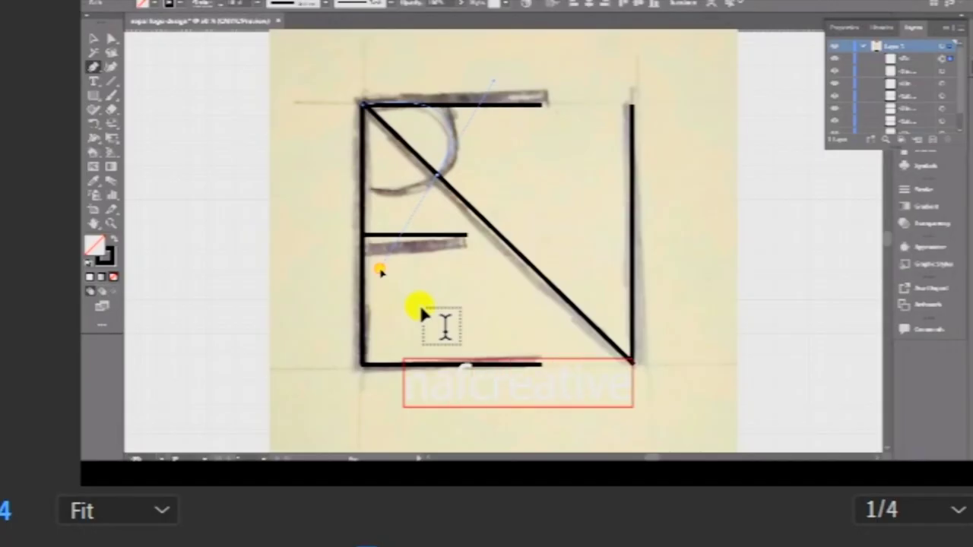
pyautogui.hotkey('ctrl', 'a')
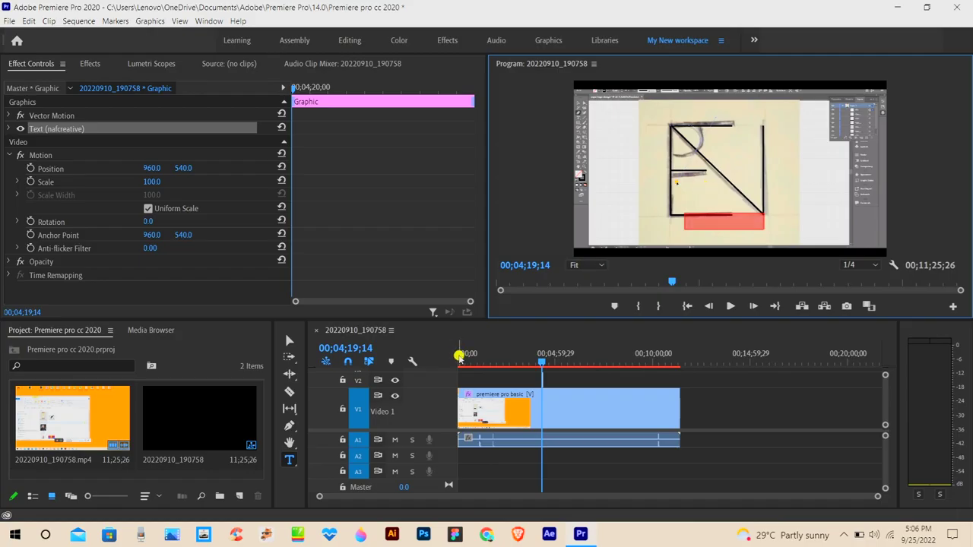
pyautogui.press('BackSpace')
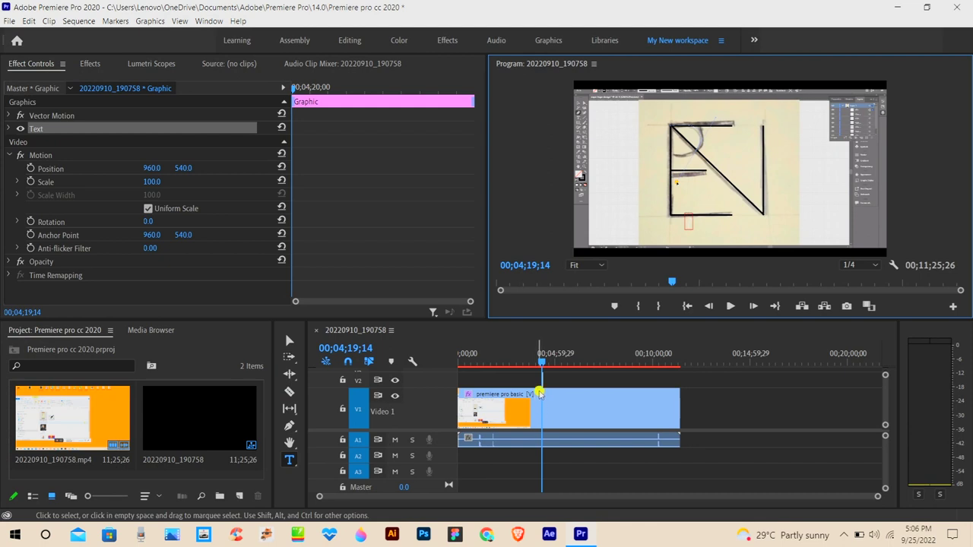
pyautogui.scroll(5, 543, 385)
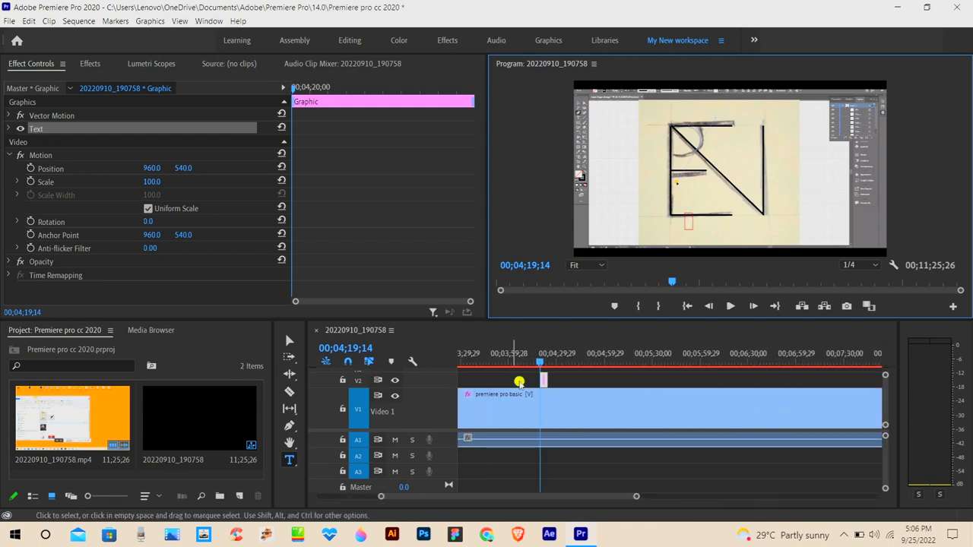
pyautogui.write('v')
pyautogui.click(298, 334)
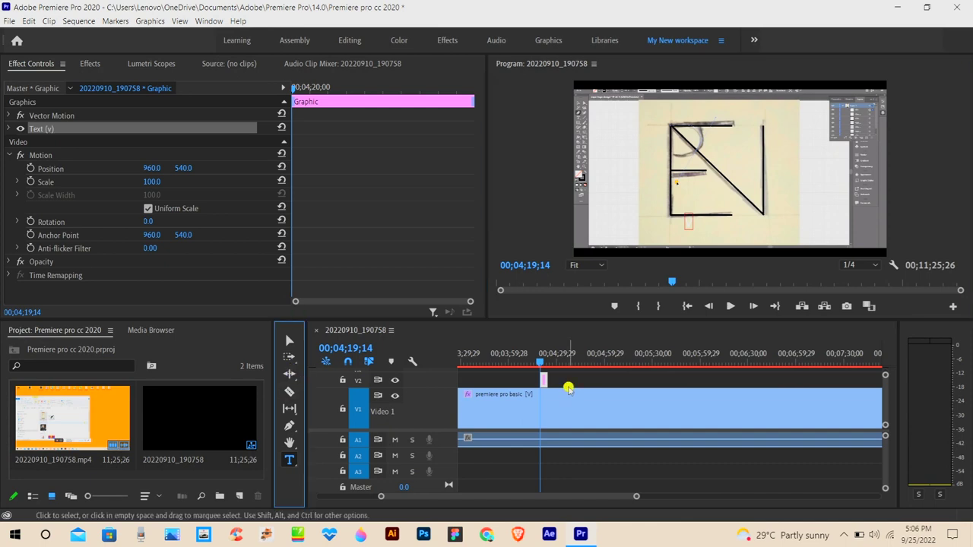
pyautogui.click(545, 384)
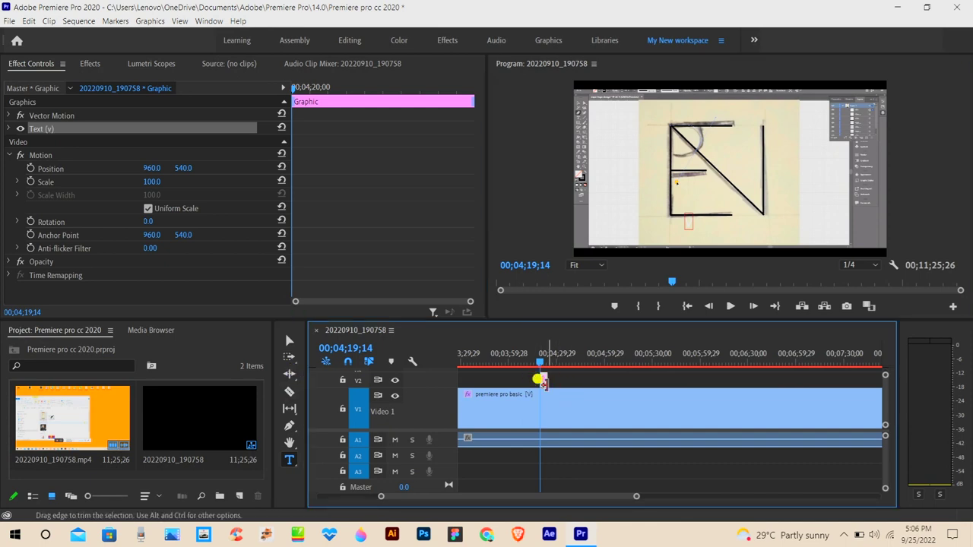
pyautogui.press('Delete')
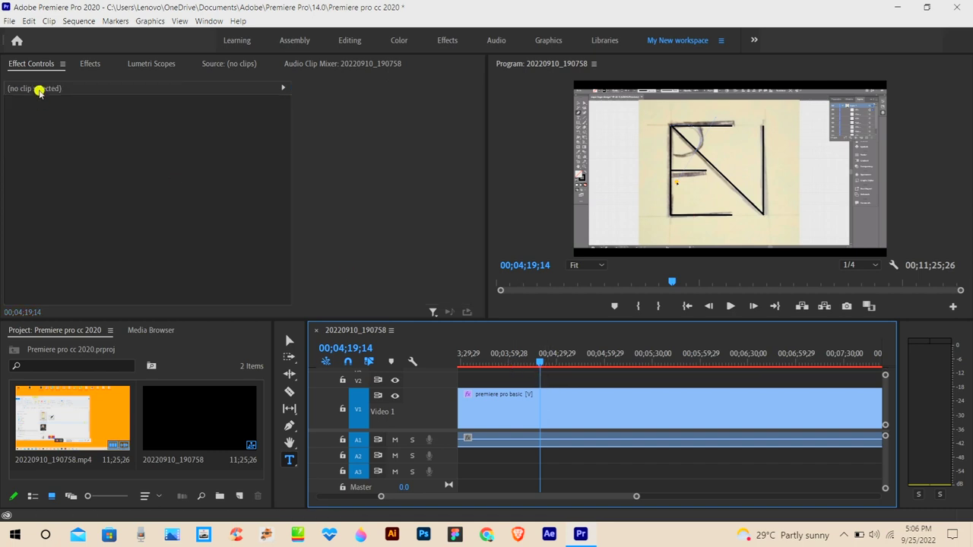
# Step: Clear the 'crop' effects search and show the V1 clip's settings in Effect Controls
pyautogui.click(87, 64)
pyautogui.write('crop')
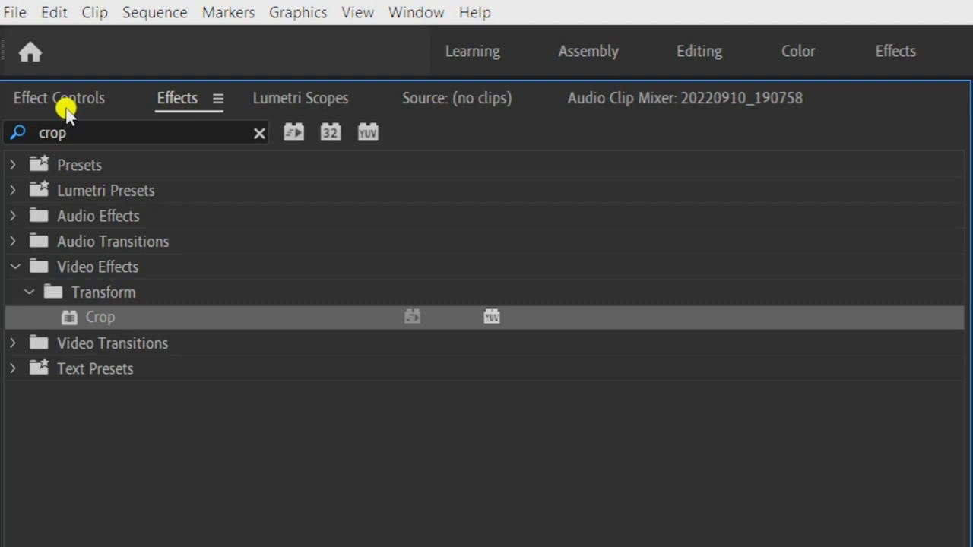
pyautogui.click(260, 135)
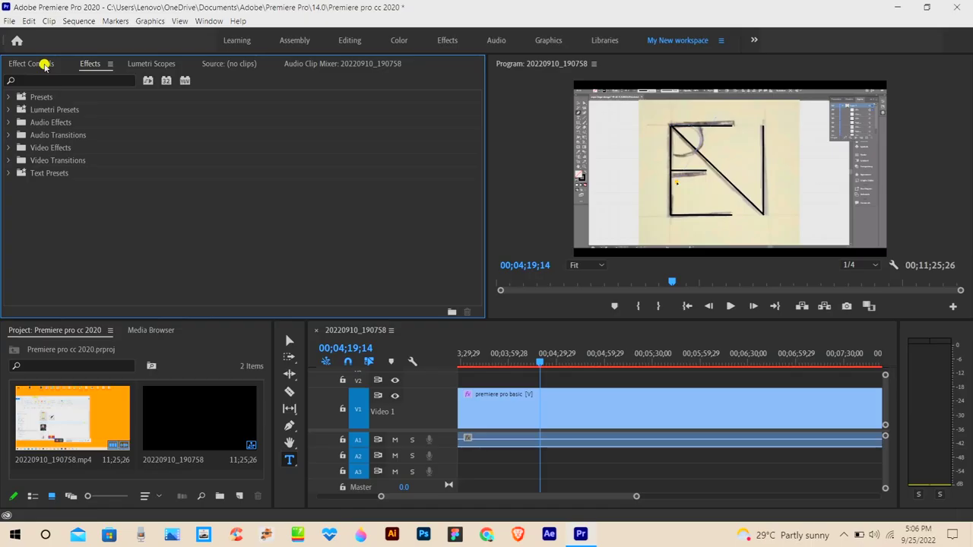
pyautogui.click(45, 66)
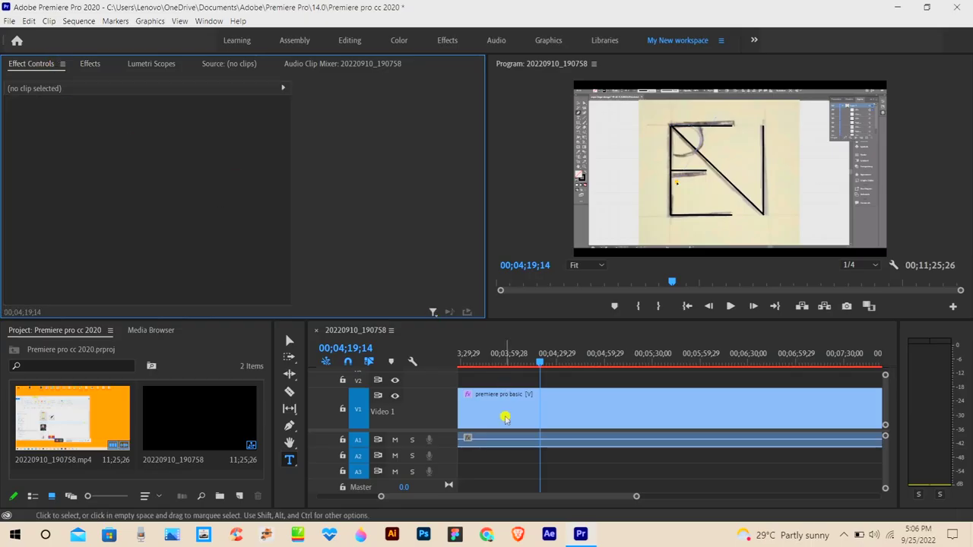
pyautogui.click(504, 413)
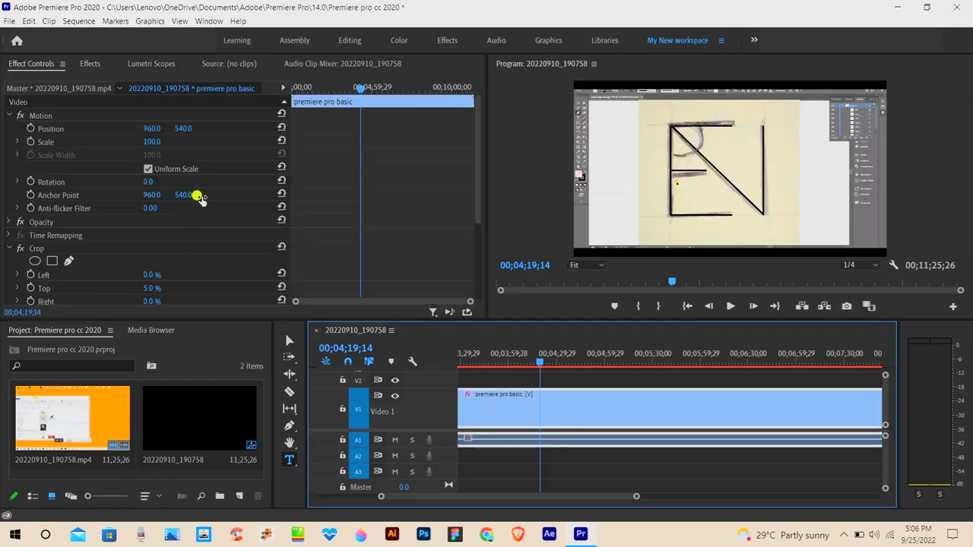
pyautogui.moveTo(152, 128)
pyautogui.mouseDown()
pyautogui.moveTo(332, 134)
pyautogui.moveTo(130, 135)
pyautogui.moveTo(230, 130)
pyautogui.moveTo(124, 121)
pyautogui.moveTo(168, 127)
pyautogui.mouseUp()
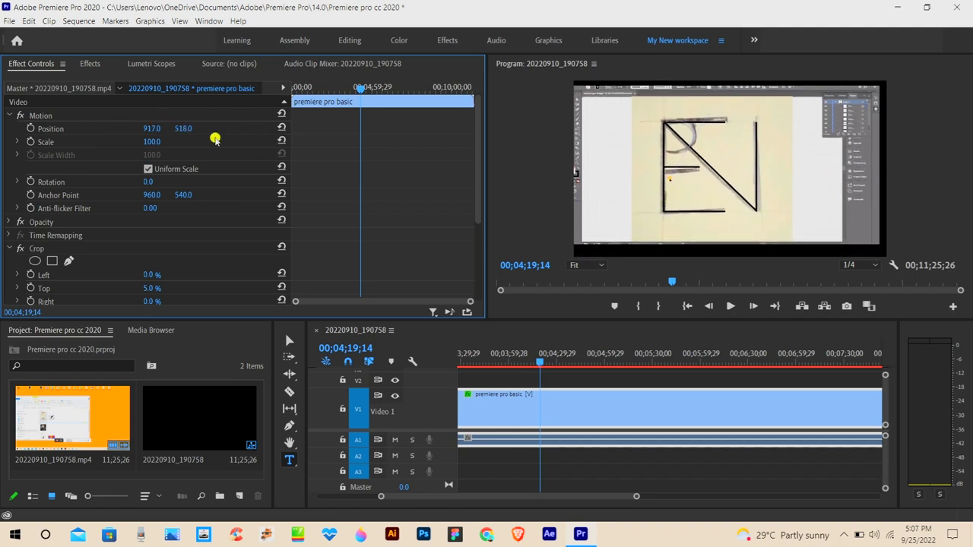
pyautogui.moveTo(149, 129); pyautogui.dragTo(183, 128)
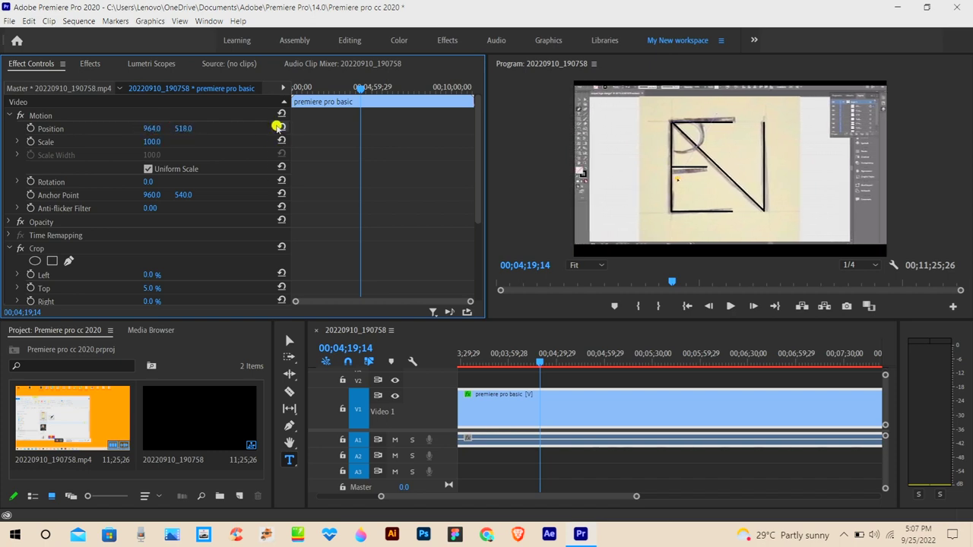
pyautogui.click(281, 128)
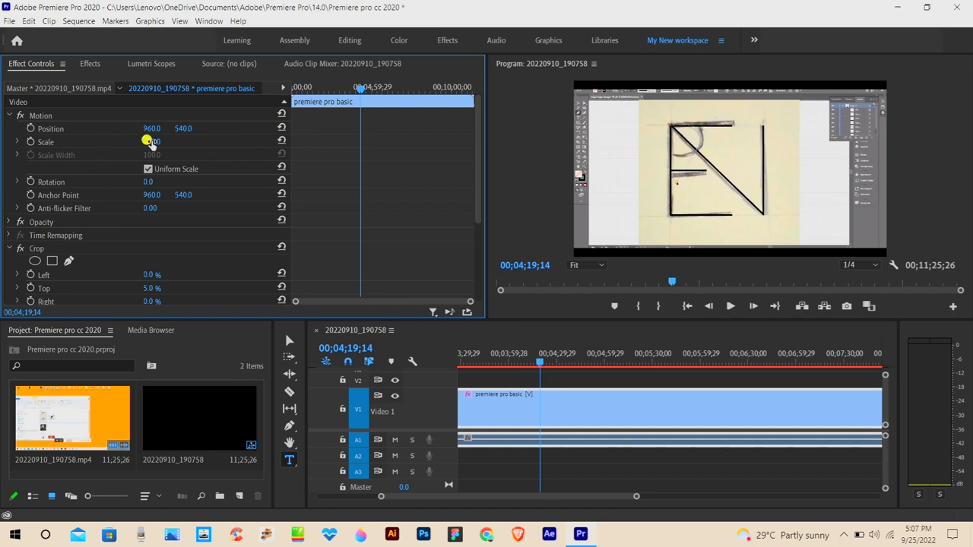
pyautogui.moveTo(152, 141); pyautogui.dragTo(105, 158)
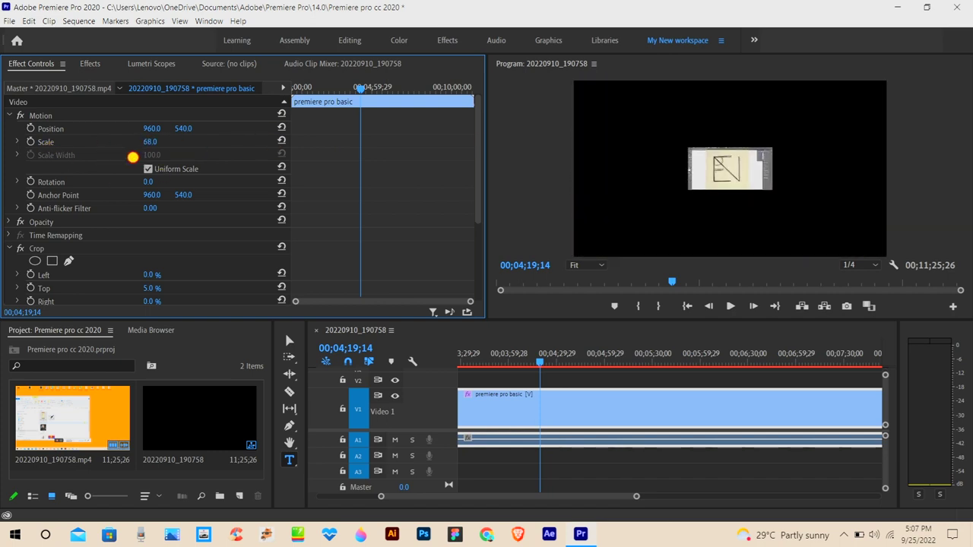
pyautogui.moveTo(105, 157); pyautogui.dragTo(183, 157)
pyautogui.click(282, 142)
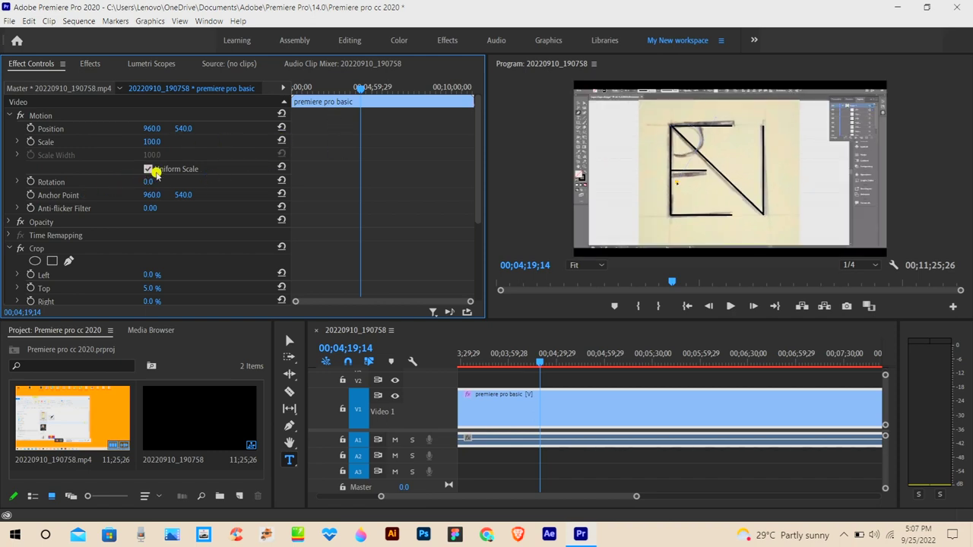
pyautogui.click(148, 170)
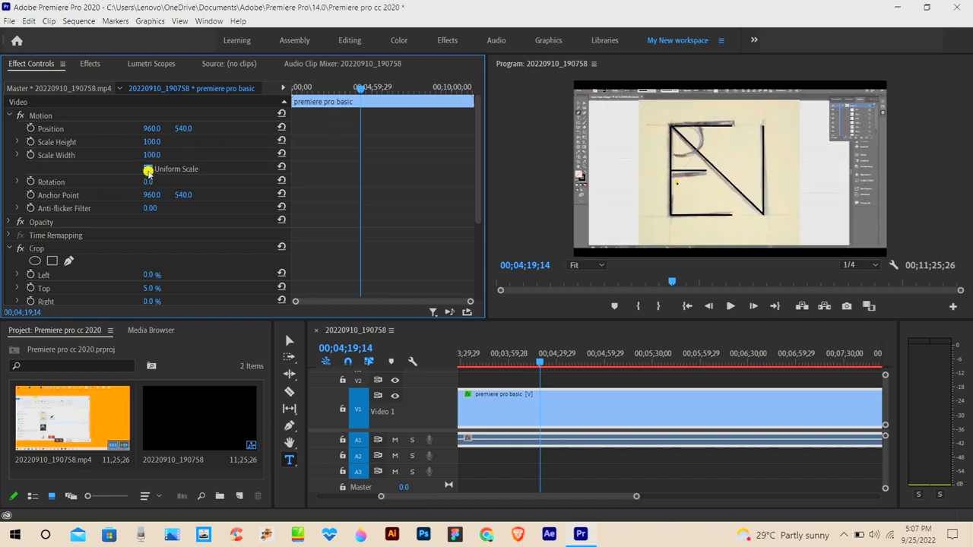
pyautogui.moveTo(141, 157)
pyautogui.mouseDown()
pyautogui.moveTo(157, 158)
pyautogui.moveTo(142, 158)
pyautogui.mouseUp()
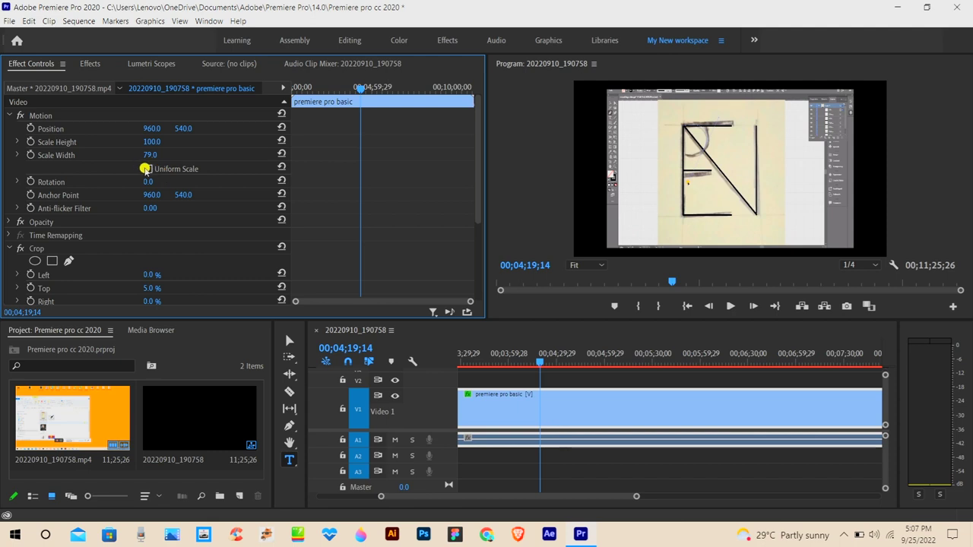
pyautogui.click(147, 169)
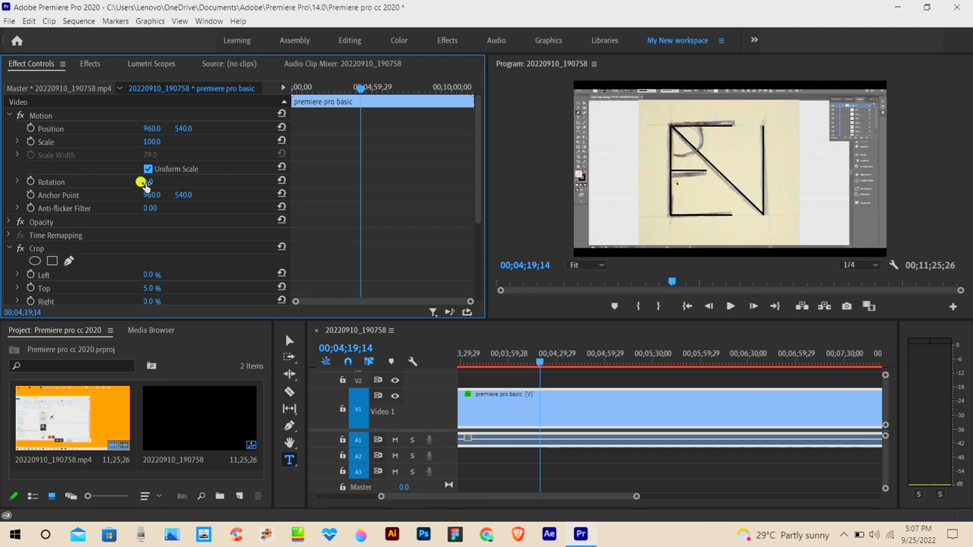
# Step: Try a Rotation value, reset Rotation to 0.0°, and return to the Selection tool
pyautogui.moveTo(144, 184); pyautogui.dragTo(124, 182)
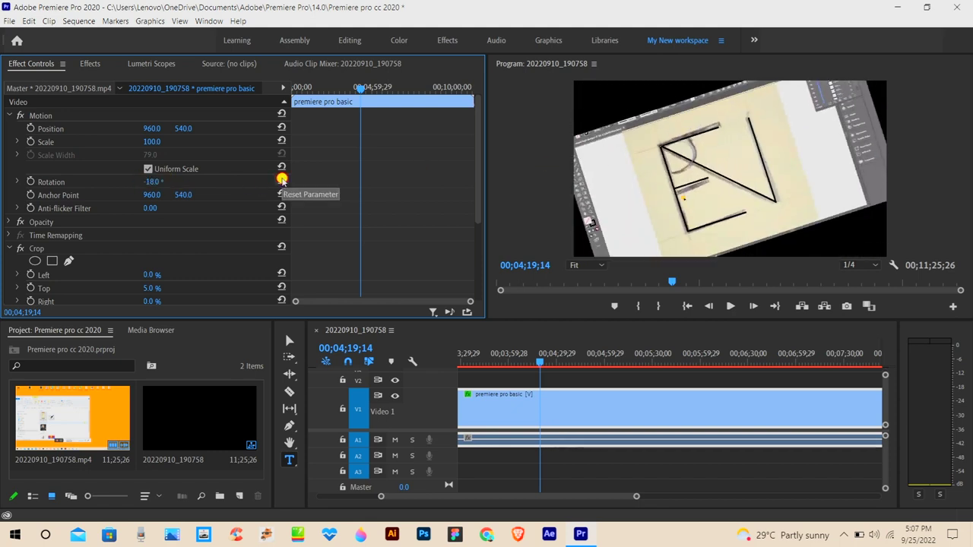
pyautogui.click(281, 180)
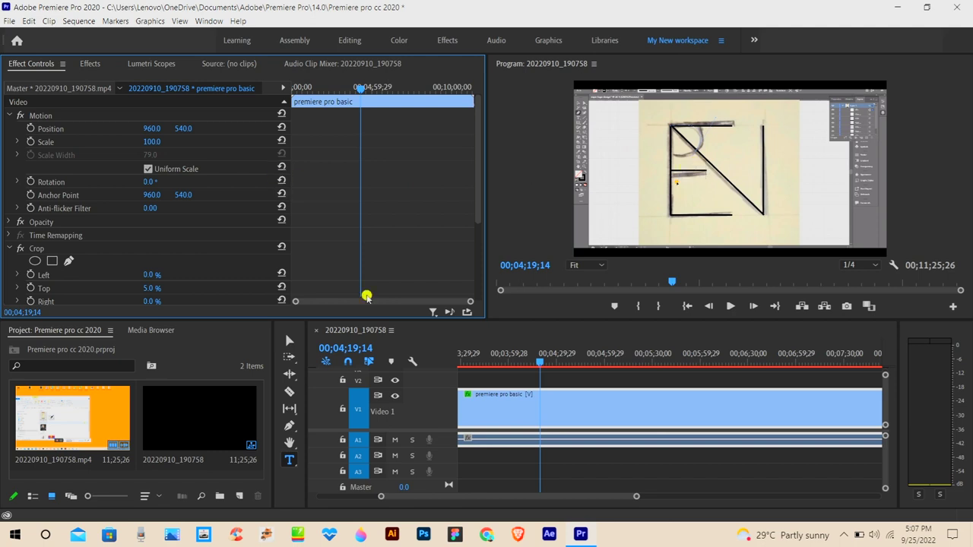
pyautogui.click(290, 337)
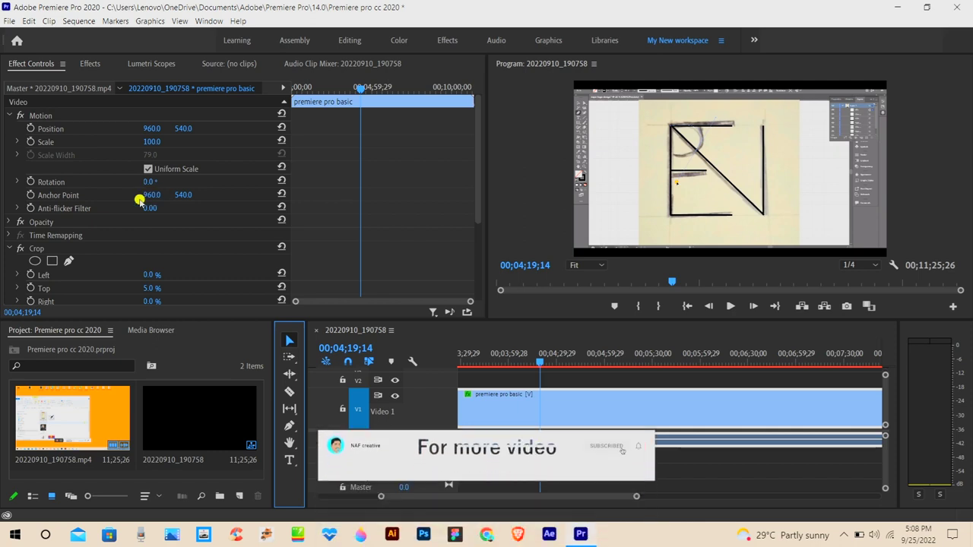
pyautogui.moveTo(152, 195)
pyautogui.mouseDown()
pyautogui.moveTo(311, 196)
pyautogui.moveTo(137, 194)
pyautogui.mouseUp()
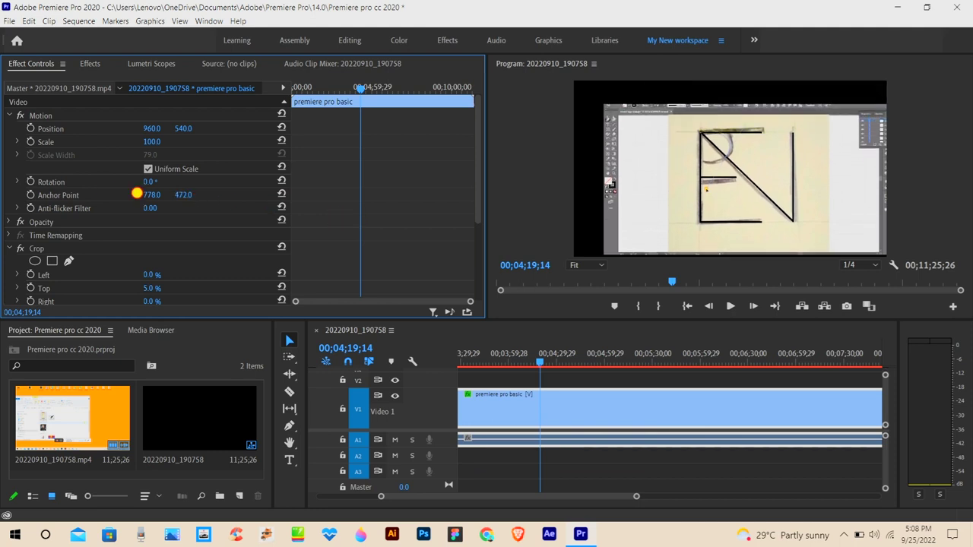
pyautogui.moveTo(136, 194); pyautogui.dragTo(330, 239)
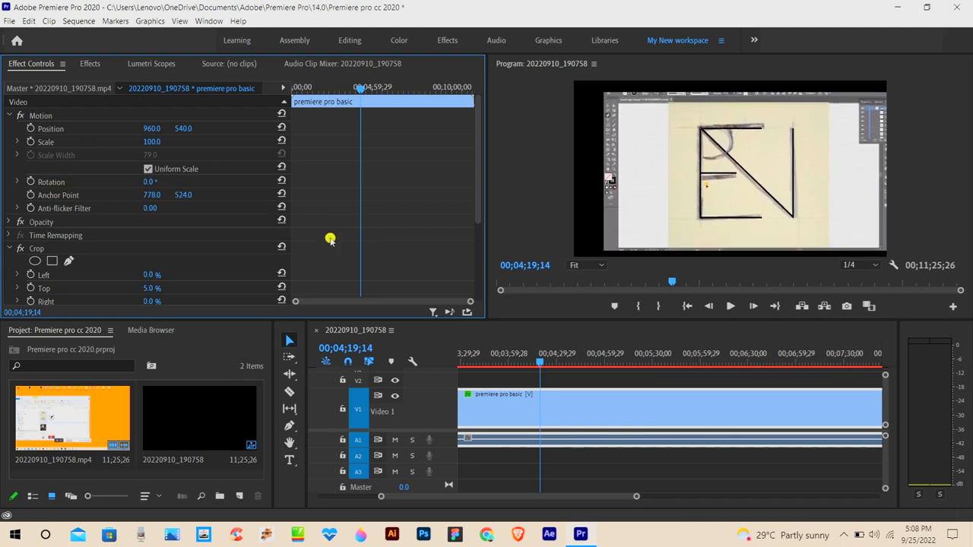
pyautogui.click(280, 193)
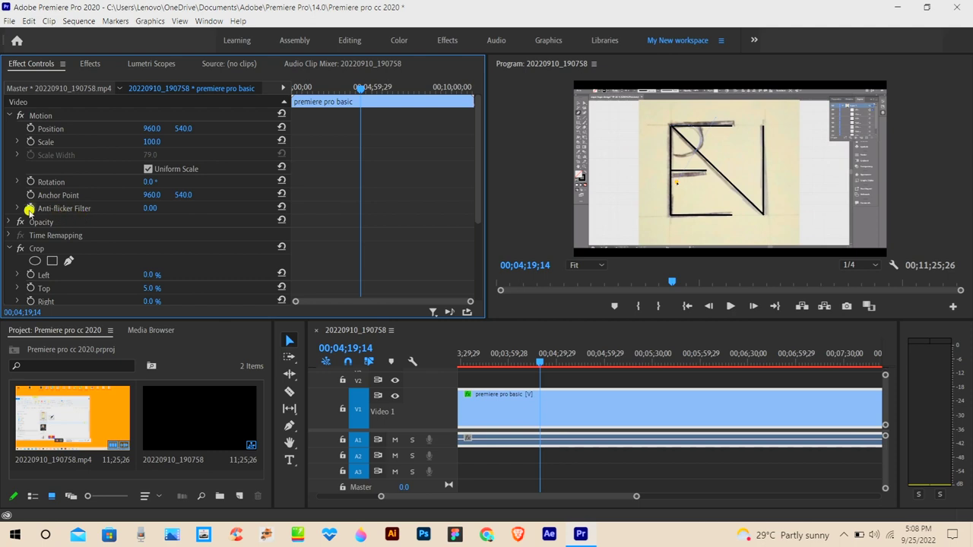
# Step: Set the Motion Anti-flicker Filter to 0.56, then collapse the property
pyautogui.click(17, 208)
pyautogui.moveTo(22, 231)
pyautogui.mouseDown()
pyautogui.moveTo(155, 243)
pyautogui.moveTo(67, 246)
pyautogui.moveTo(171, 257)
pyautogui.moveTo(159, 256)
pyautogui.mouseUp()
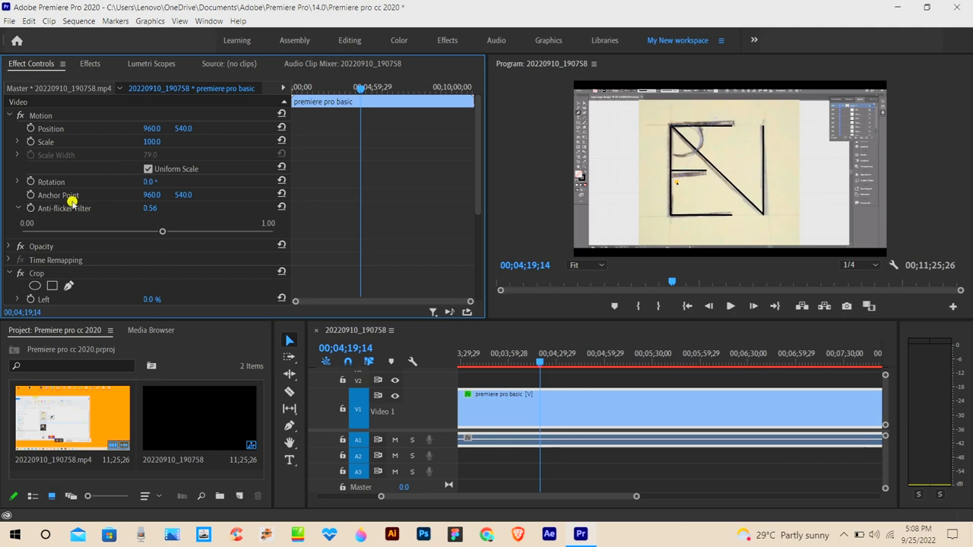
pyautogui.click(19, 209)
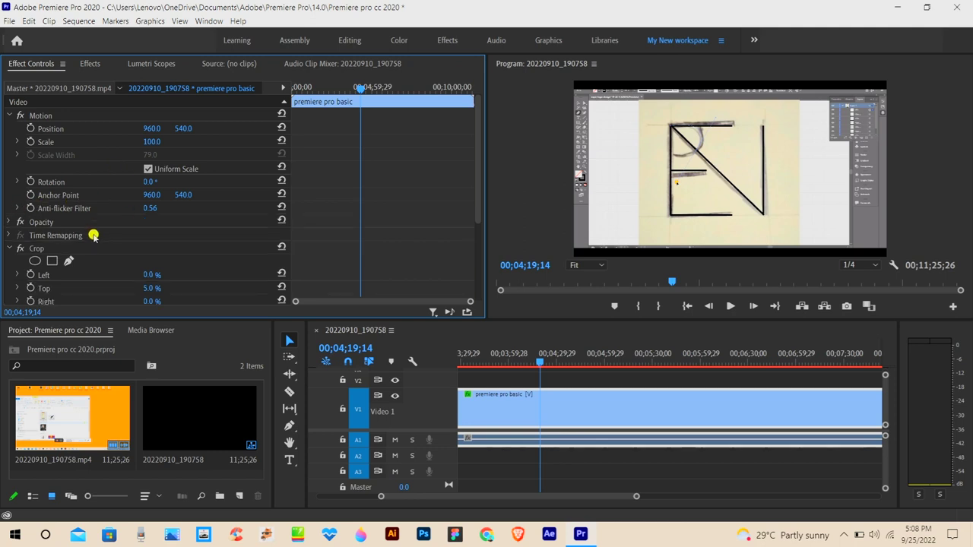
# Step: Expand Opacity, lower the clip's opacity to 15%, then restore it to 100%
pyautogui.click(9, 225)
pyautogui.scroll(-1, 172, 217)
pyautogui.scroll(-1, 175, 218)
pyautogui.scroll(-1, 137, 205)
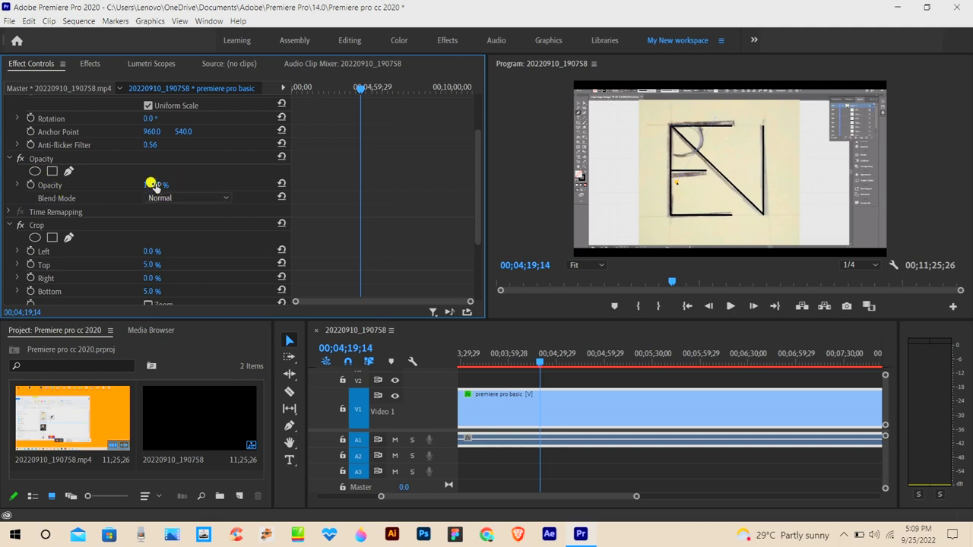
pyautogui.moveTo(155, 184); pyautogui.dragTo(95, 187)
pyautogui.moveTo(133, 194); pyautogui.dragTo(343, 207)
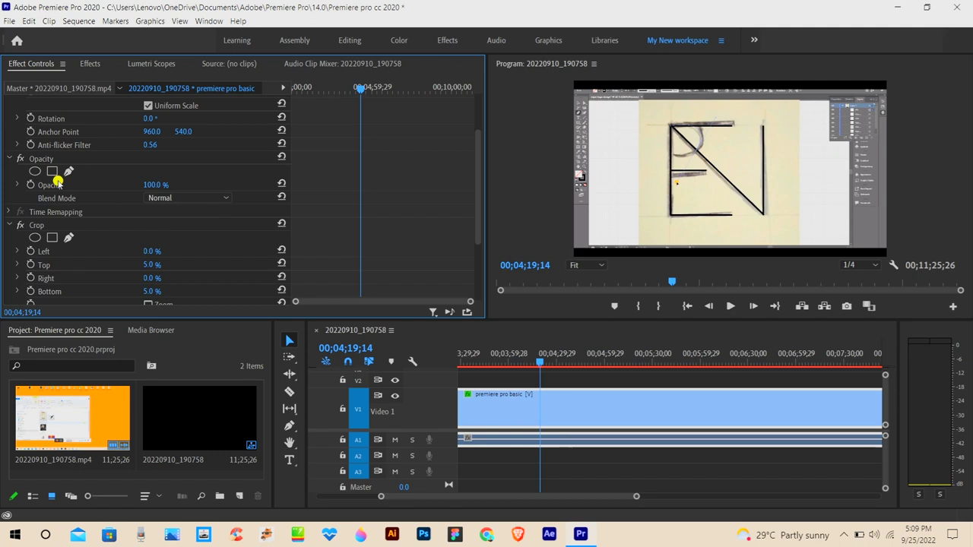
# Step: Add an ellipse mask to the clip's Opacity
pyautogui.scroll(-1, 78, 243)
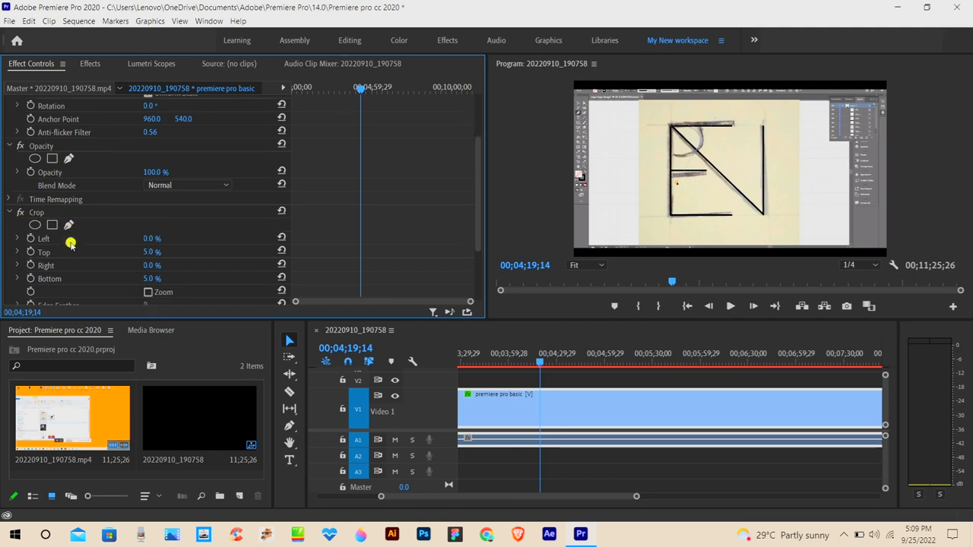
pyautogui.scroll(1, 86, 253)
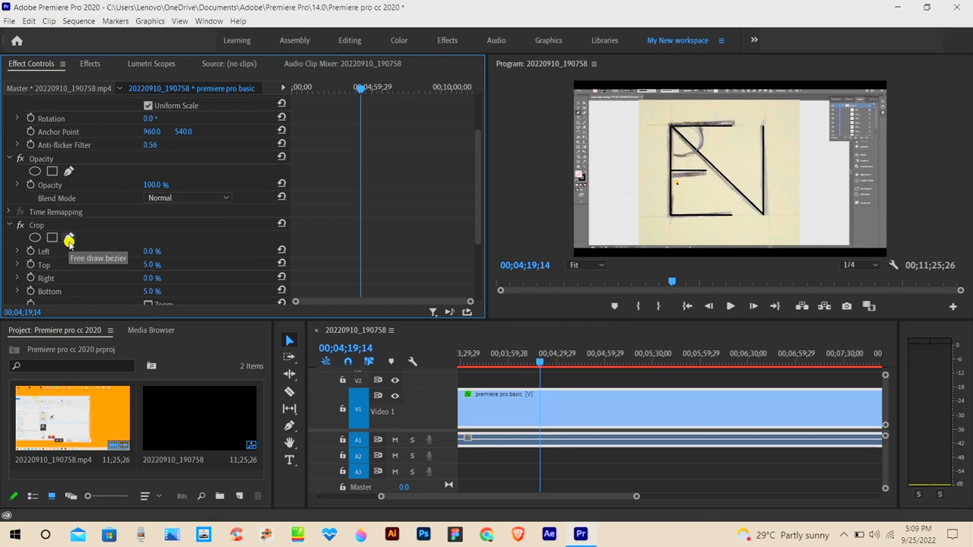
pyautogui.click(35, 171)
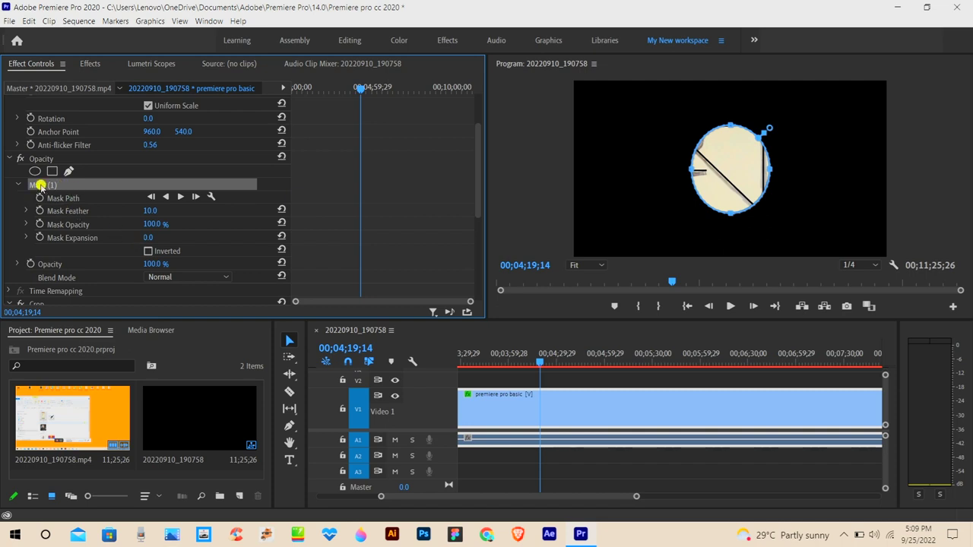
# Step: Give the ellipse mask feather 135, mask opacity 7%, expansion 55, and turn off Inverted
pyautogui.moveTo(150, 210)
pyautogui.mouseDown()
pyautogui.moveTo(205, 225)
pyautogui.moveTo(92, 228)
pyautogui.mouseUp()
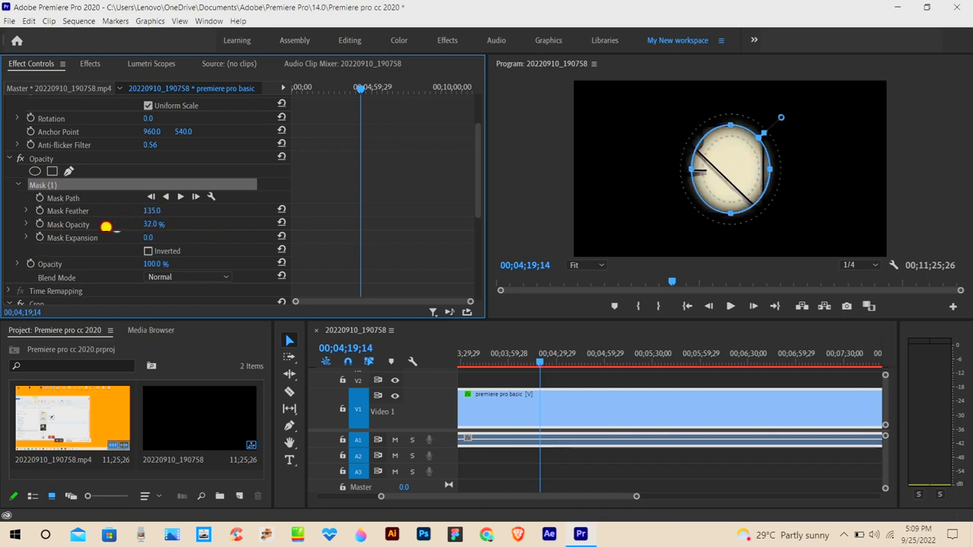
pyautogui.moveTo(148, 238); pyautogui.dragTo(314, 251)
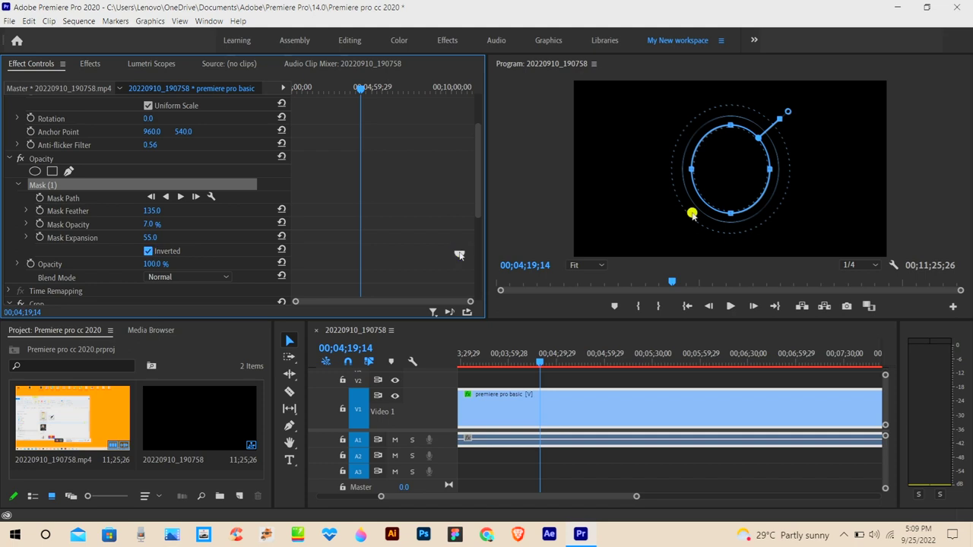
pyautogui.click(148, 252)
pyautogui.click(91, 63)
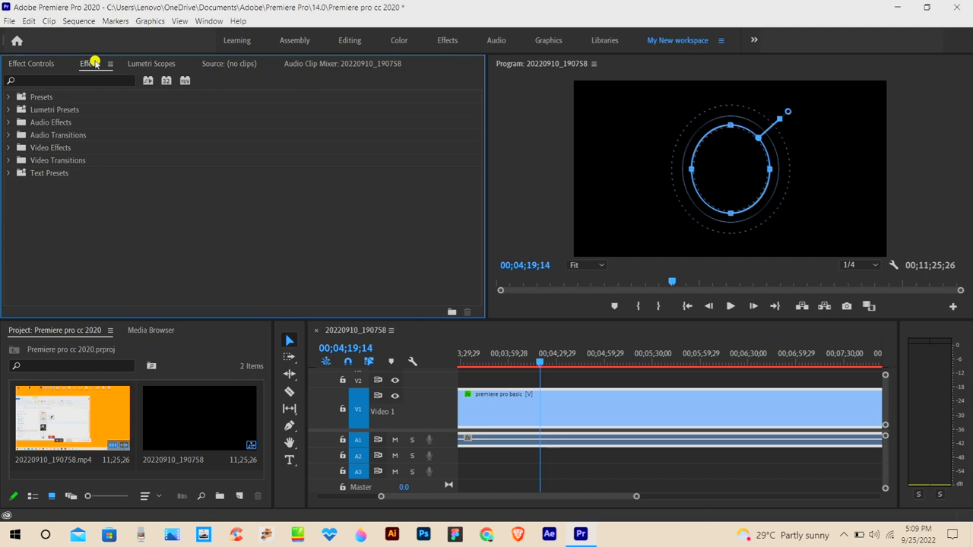
# Step: Delete Mask (1) from the clip and widen the Program monitor beside the Effects list
pyautogui.click(224, 418)
pyautogui.click(558, 424)
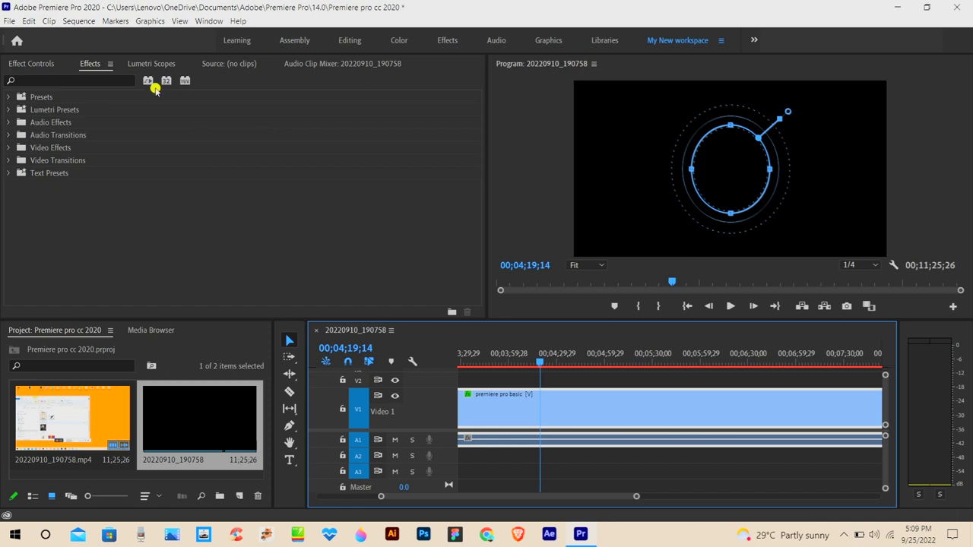
pyautogui.click(24, 65)
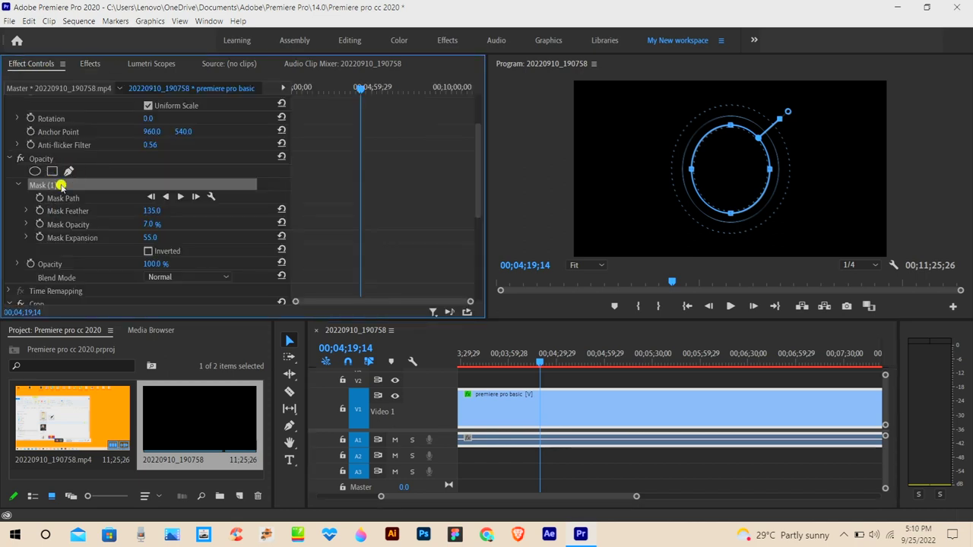
pyautogui.press('Delete')
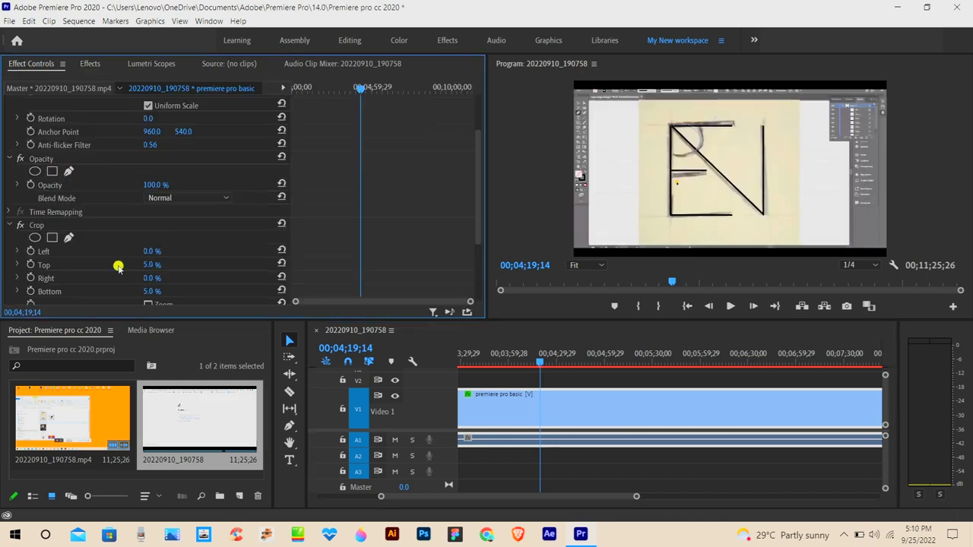
pyautogui.click(91, 64)
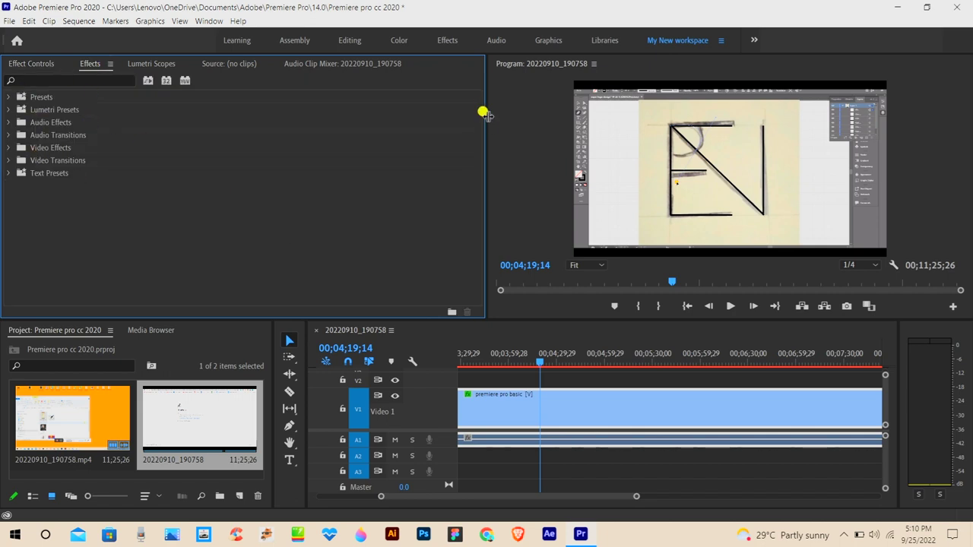
pyautogui.moveTo(483, 111); pyautogui.dragTo(426, 106)
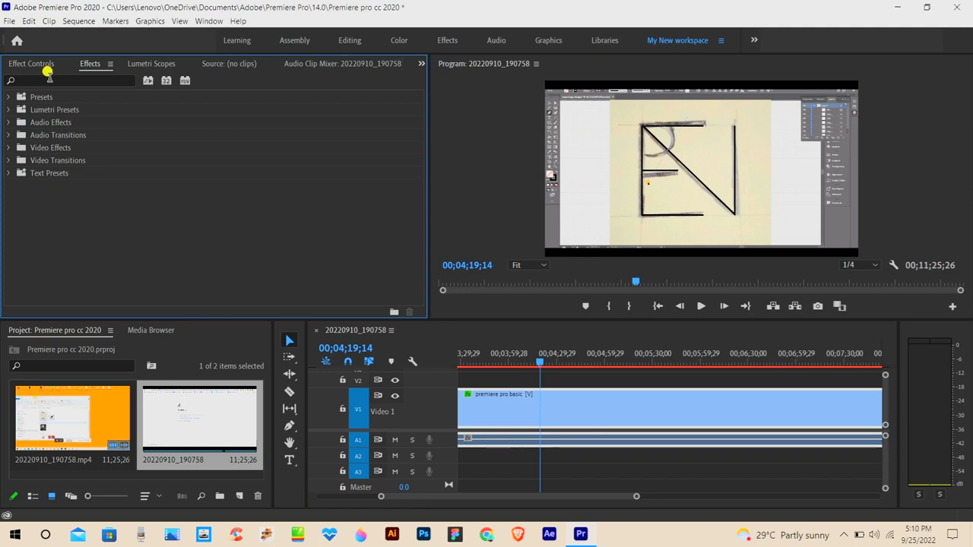
# Step: Browse the Presets, Lumetri Presets, Video Effects and Text Presets folders, leaving Text Presets expanded
pyautogui.click(50, 78)
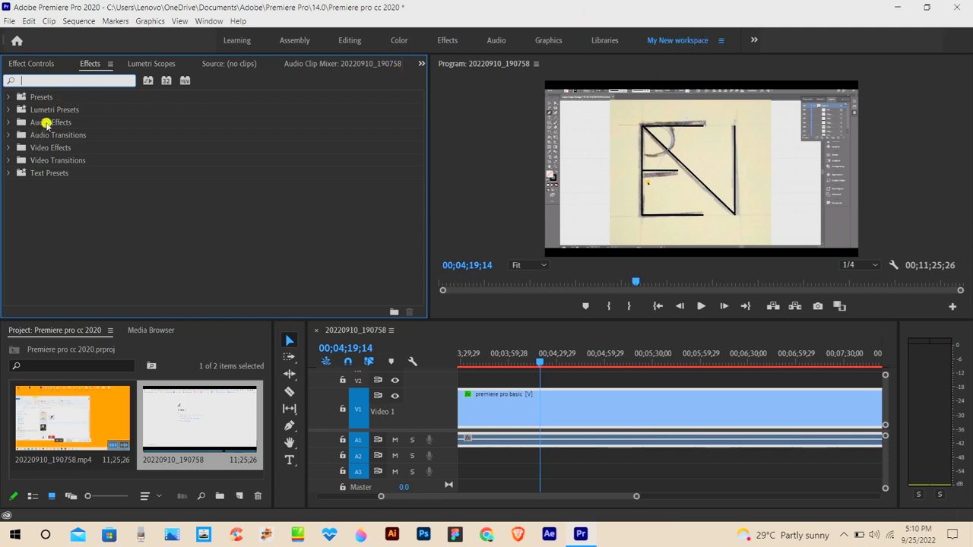
pyautogui.click(5, 98)
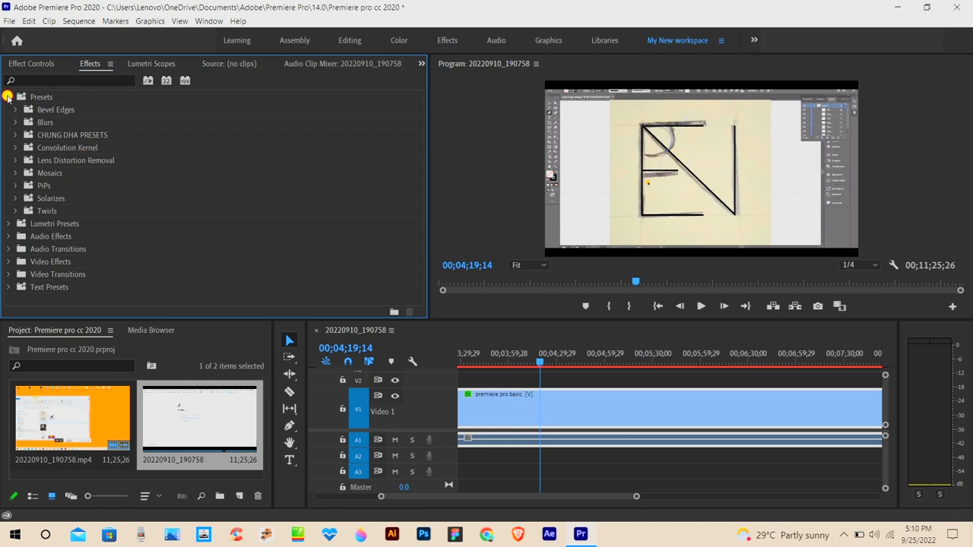
pyautogui.click(8, 97)
pyautogui.click(9, 109)
pyautogui.click(9, 109)
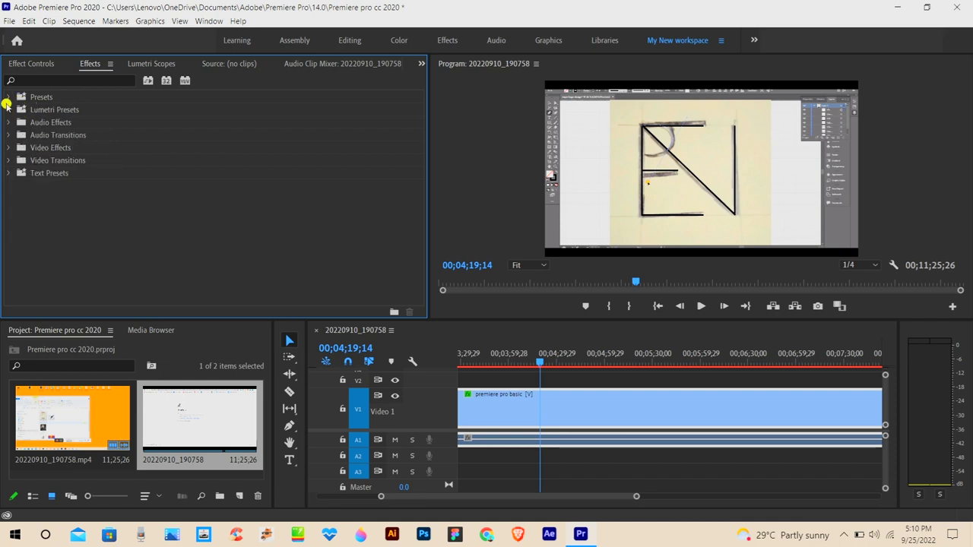
pyautogui.click(12, 173)
pyautogui.click(57, 79)
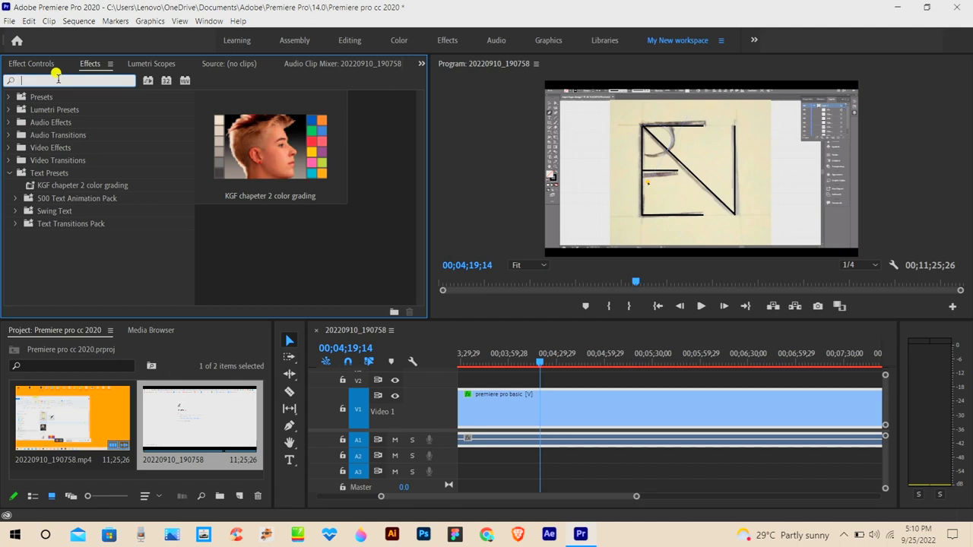
pyautogui.click(8, 148)
pyautogui.click(9, 147)
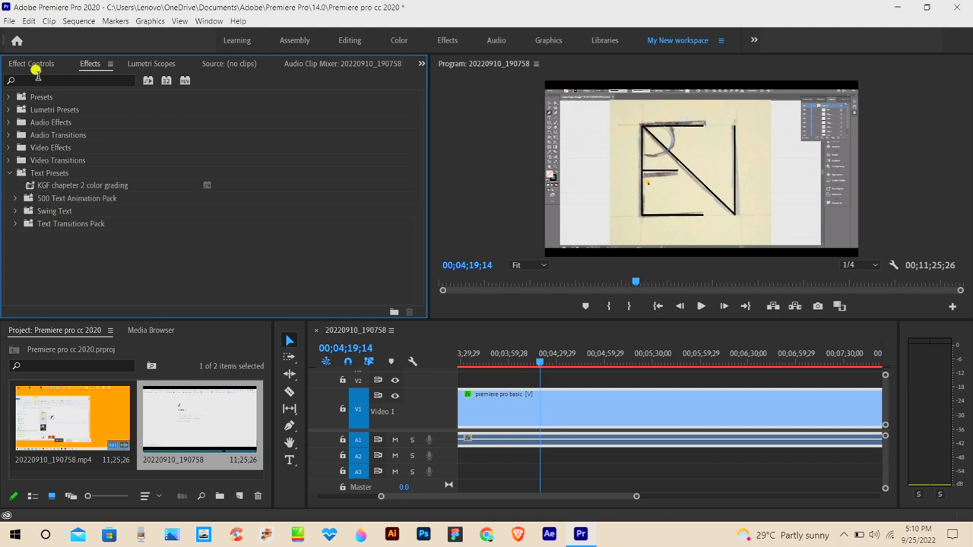
pyautogui.click(36, 79)
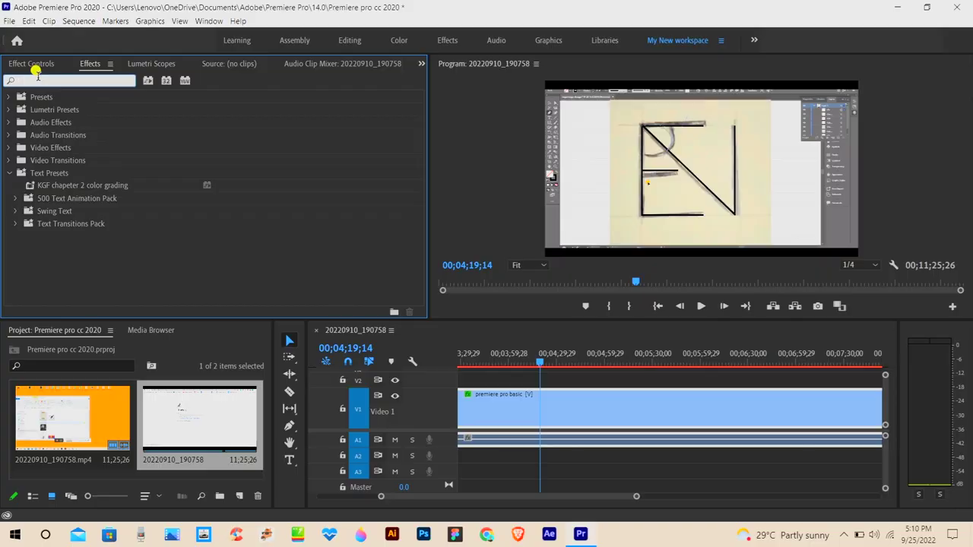
# Step: Search the effects for 'den' and drag DeNoise onto the clip in the timeline
pyautogui.write('d')
pyautogui.write('en')
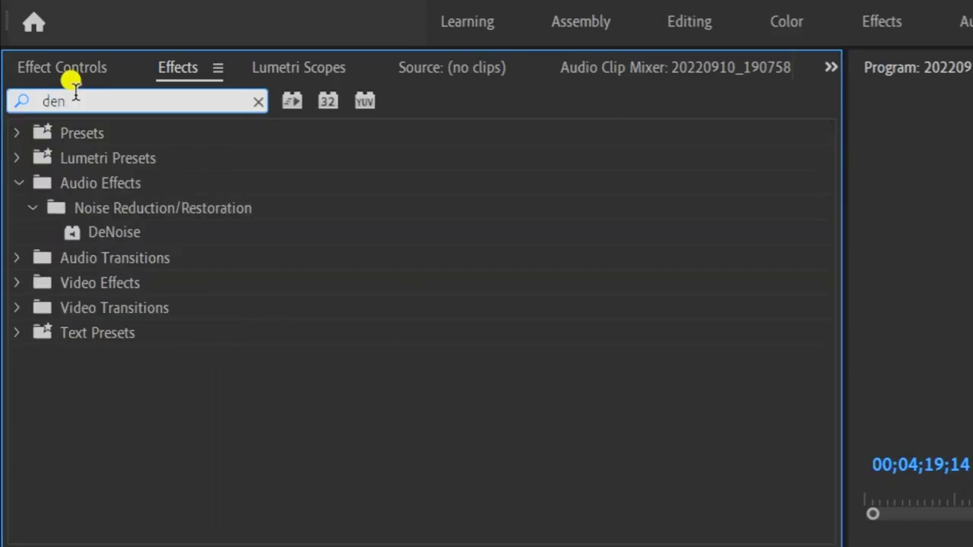
pyautogui.moveTo(104, 232)
pyautogui.mouseDown()
pyautogui.moveTo(597, 407)
pyautogui.moveTo(610, 423)
pyautogui.mouseUp()
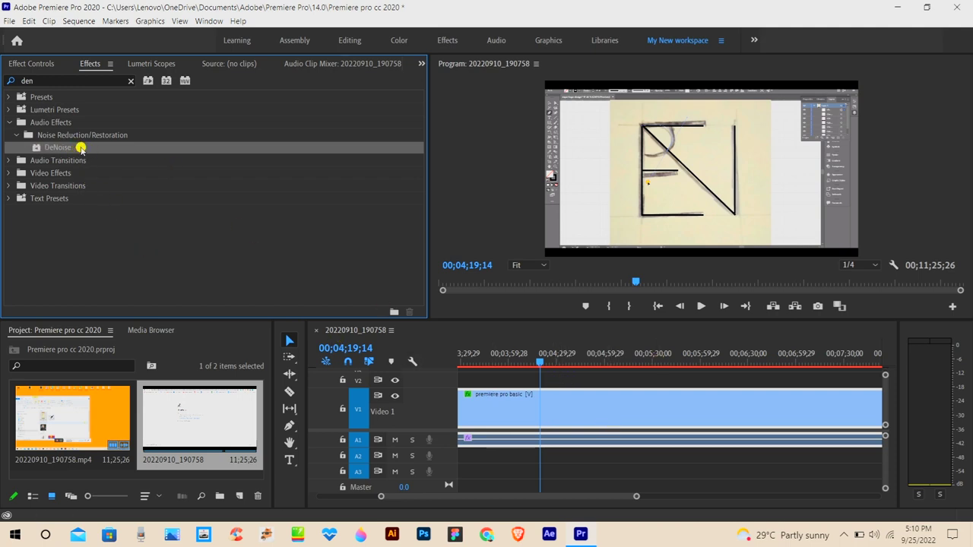
pyautogui.click(569, 403)
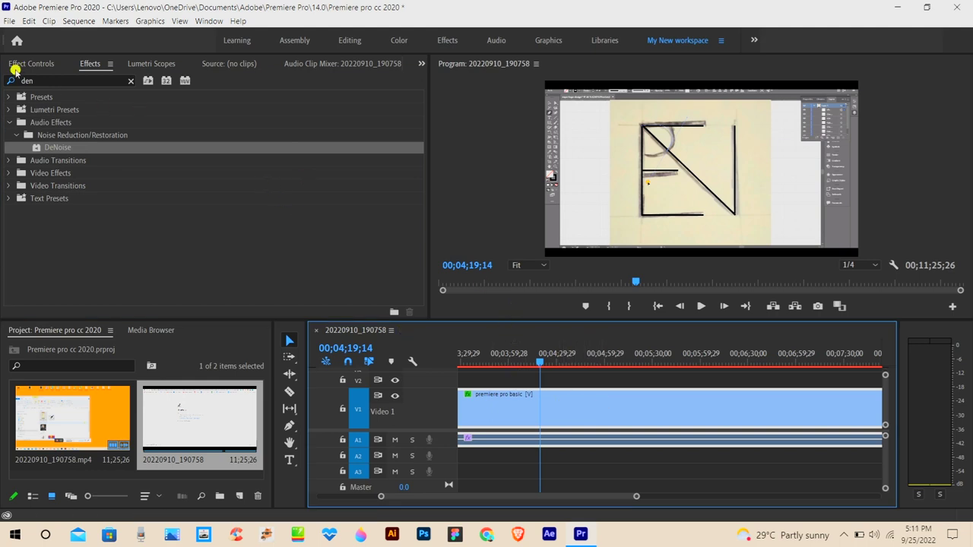
# Step: Delete the duplicate DeNoise effect from the clip in Effect Controls
pyautogui.click(17, 65)
pyautogui.scroll(-2, 143, 211)
pyautogui.scroll(-2, 152, 218)
pyautogui.scroll(-1, 155, 219)
pyautogui.scroll(-1, 156, 217)
pyautogui.scroll(-1, 156, 217)
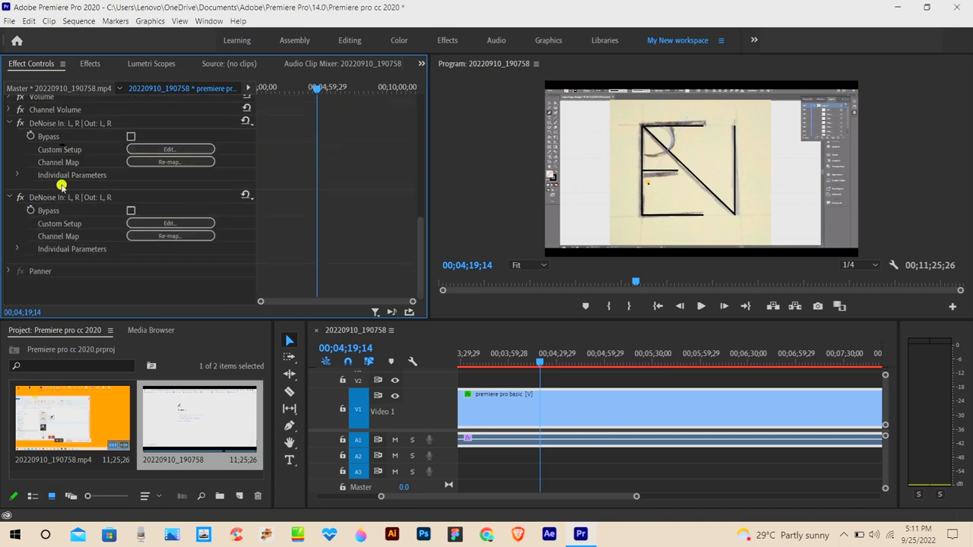
pyautogui.click(39, 126)
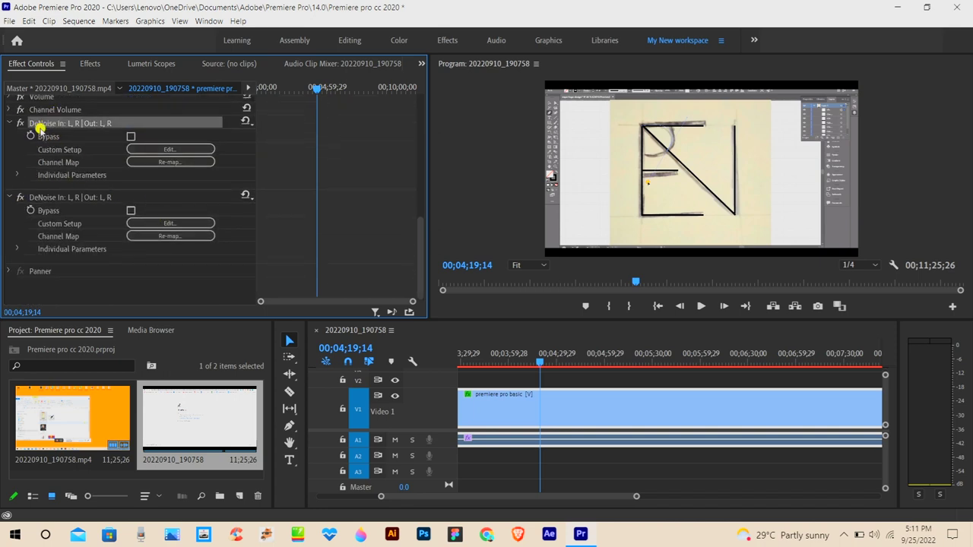
pyautogui.click(66, 197)
pyautogui.click(65, 124)
pyautogui.press('Delete')
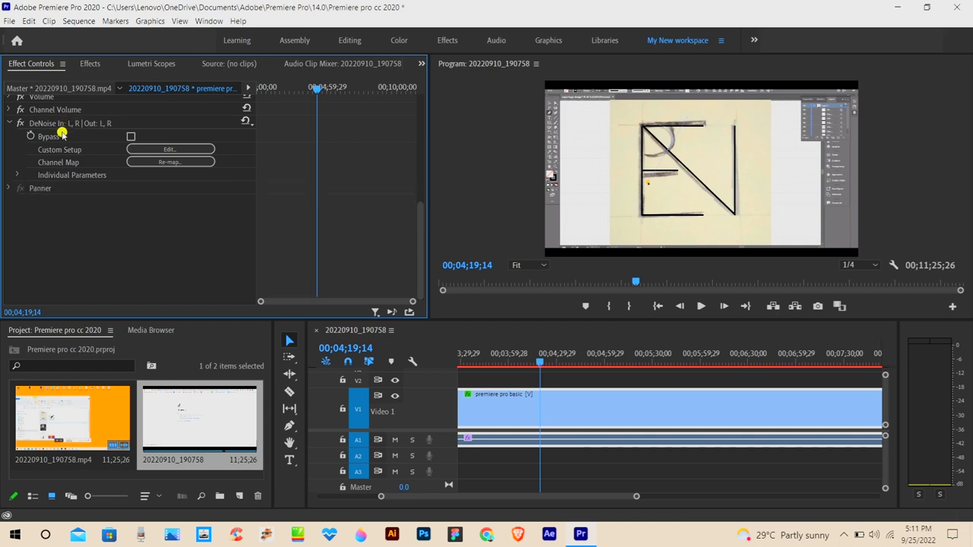
# Step: Return to the Effects list still filtered to DeNoise
pyautogui.click(84, 65)
pyautogui.click(30, 65)
pyautogui.click(81, 66)
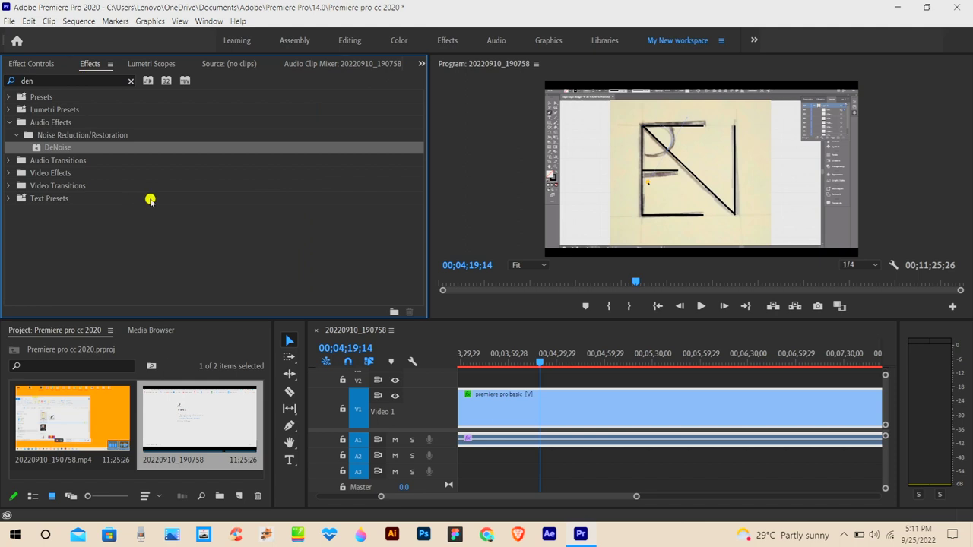